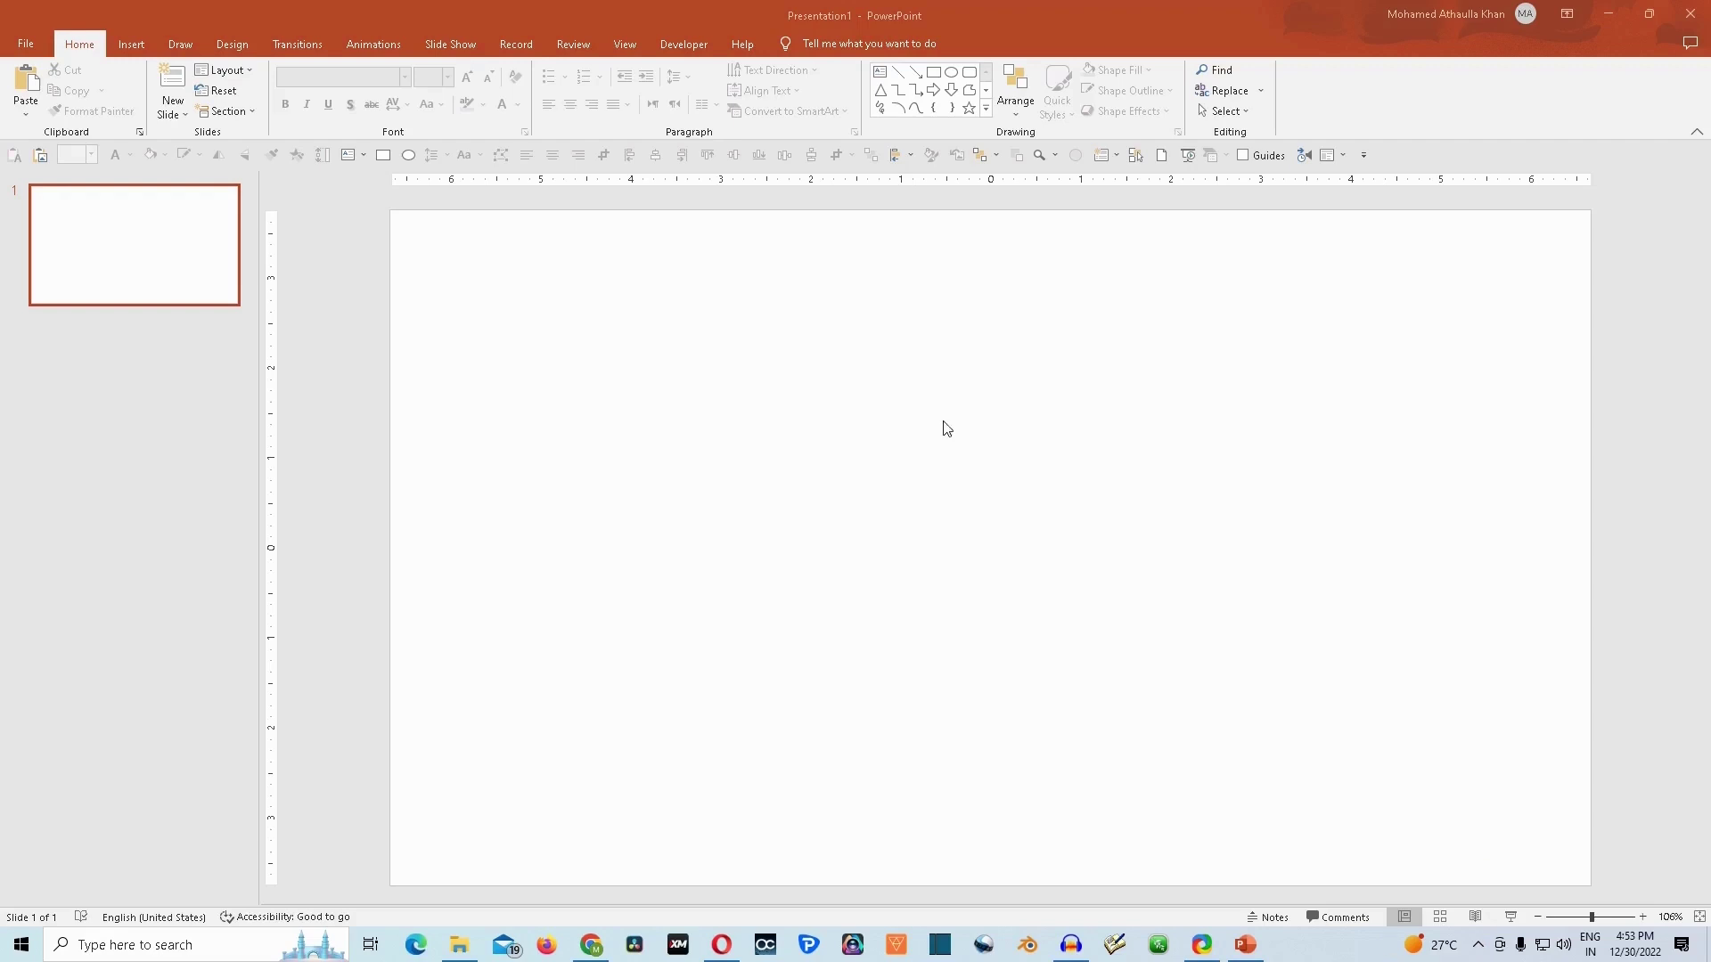
# Step: Set the Space Blue 1 image from file as the slide's picture-fill background
pyautogui.rightClick(950, 461)
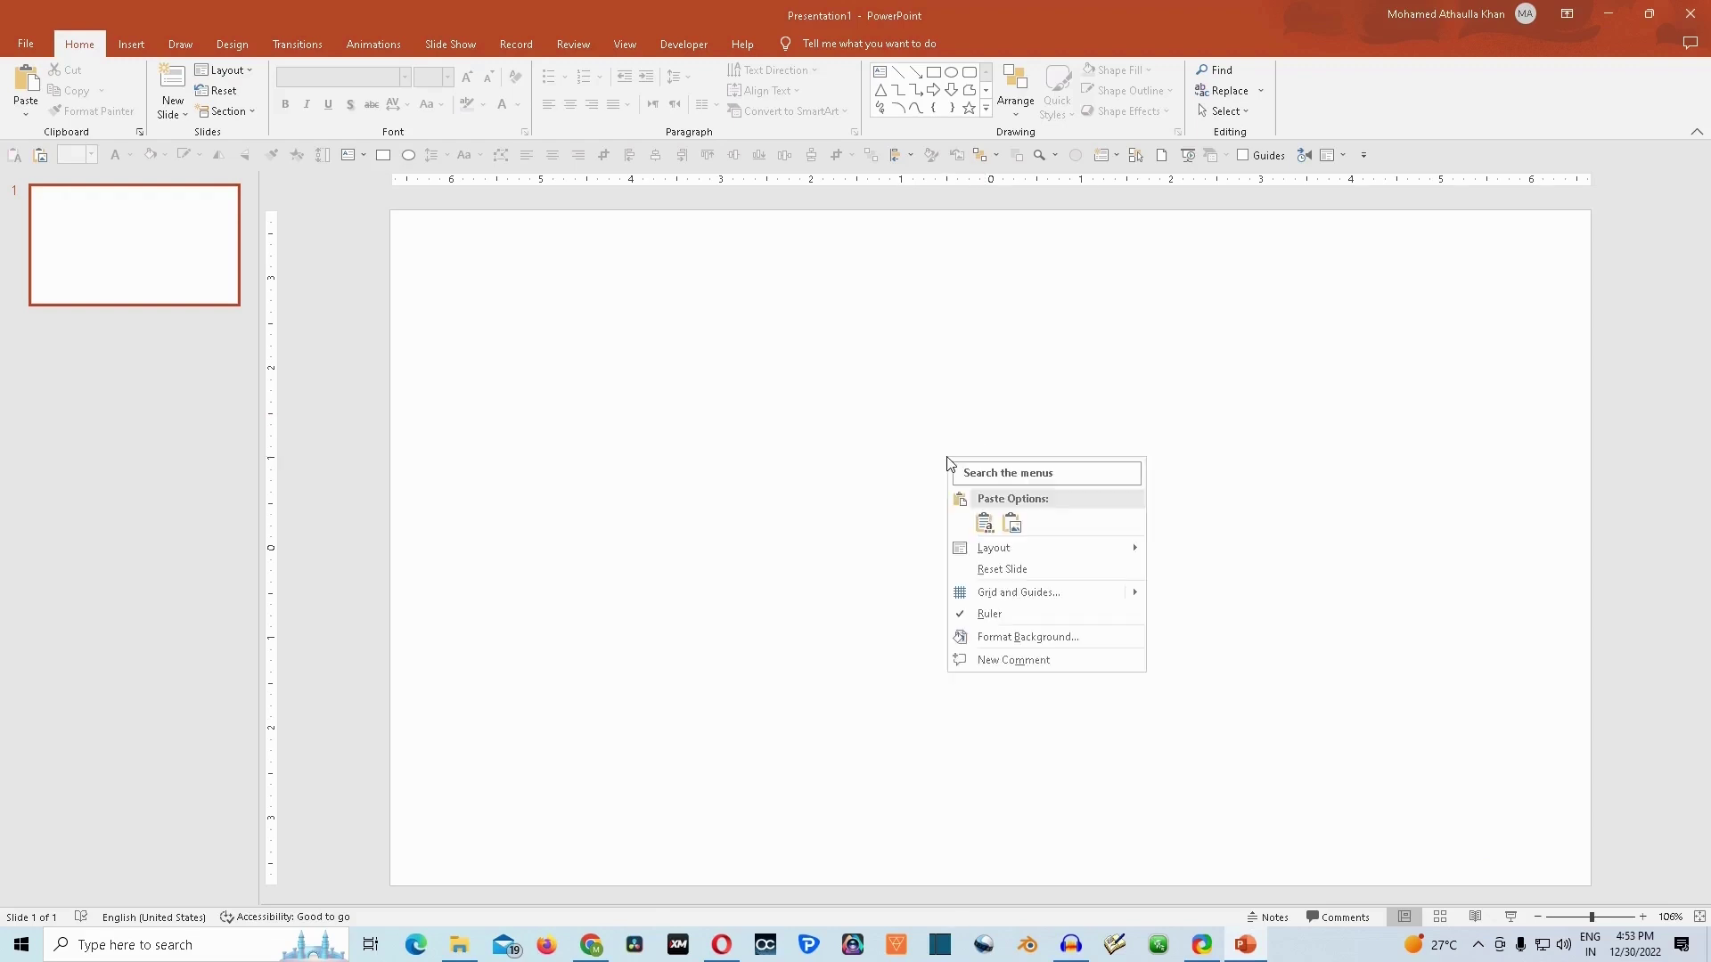
pyautogui.click(1053, 647)
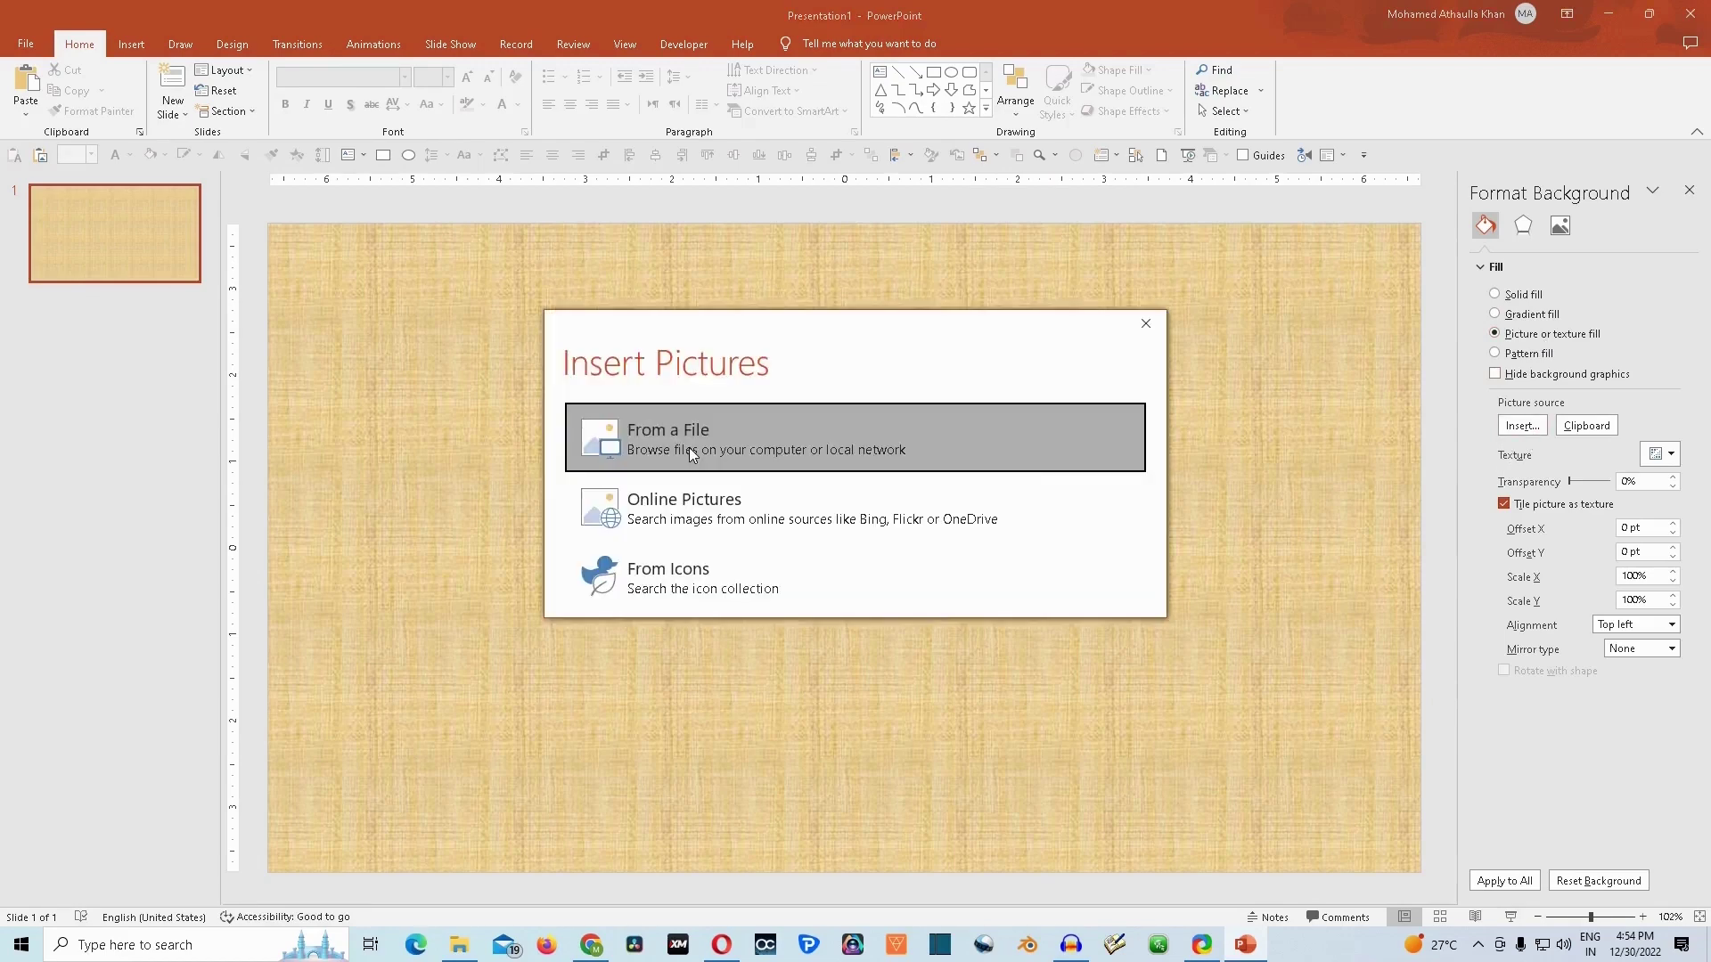
pyautogui.click(688, 448)
pyautogui.scroll(-3, 689, 288)
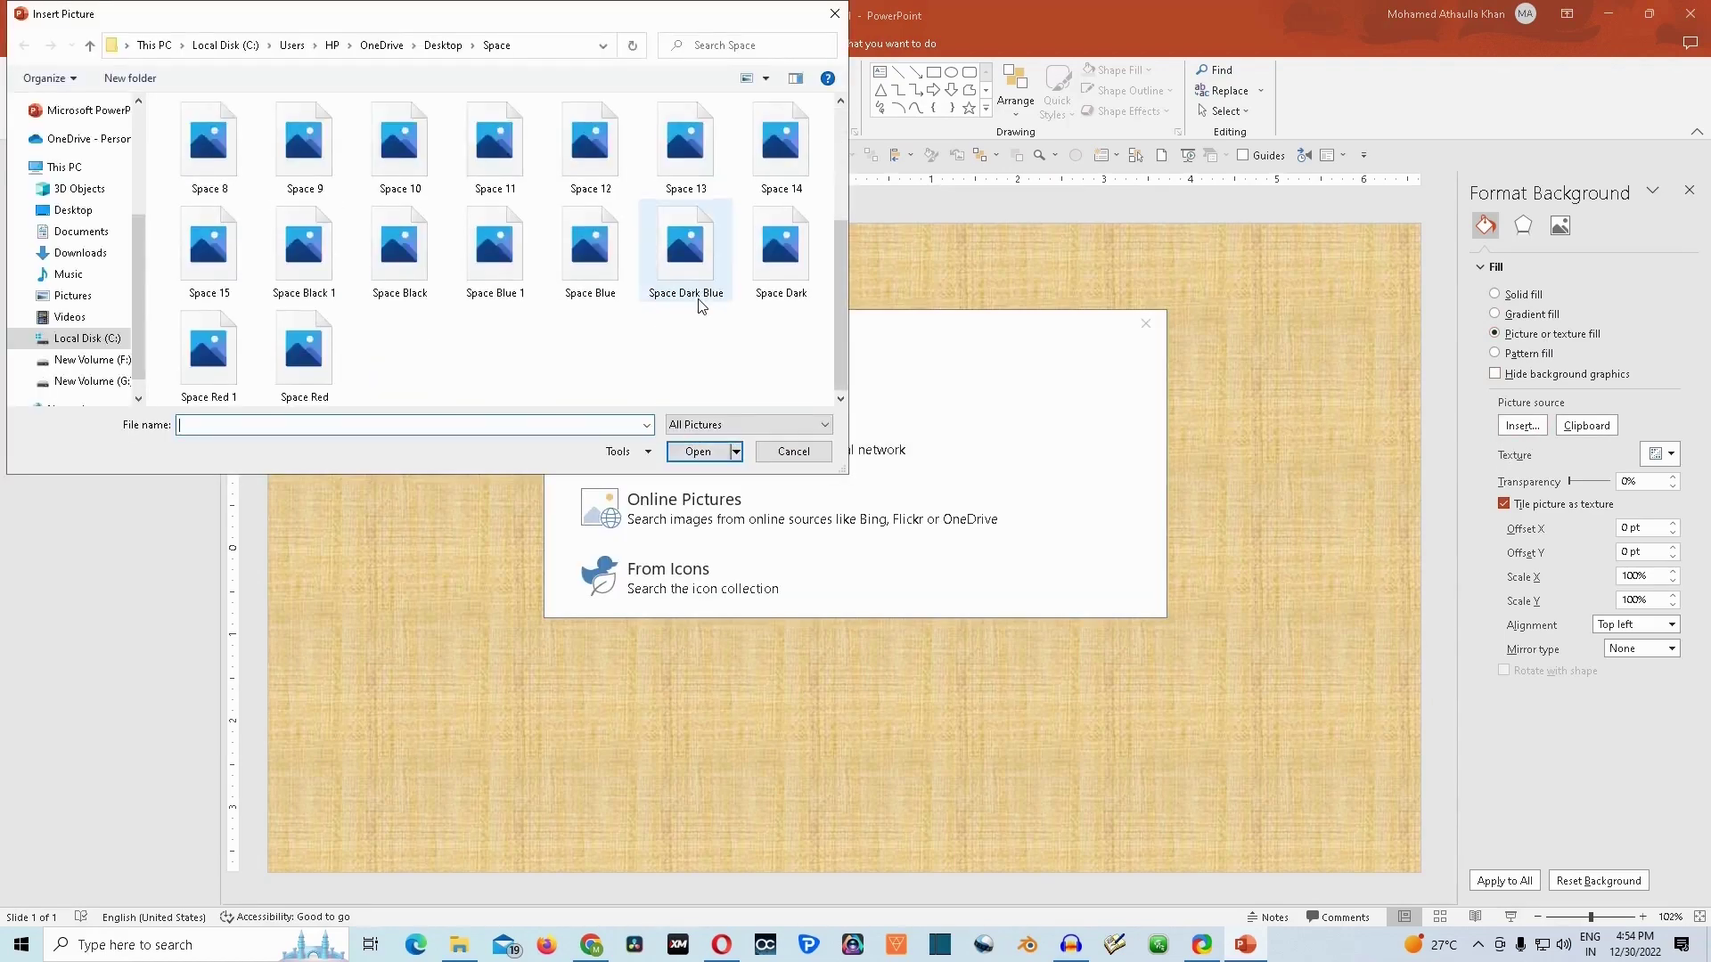
pyautogui.click(489, 270)
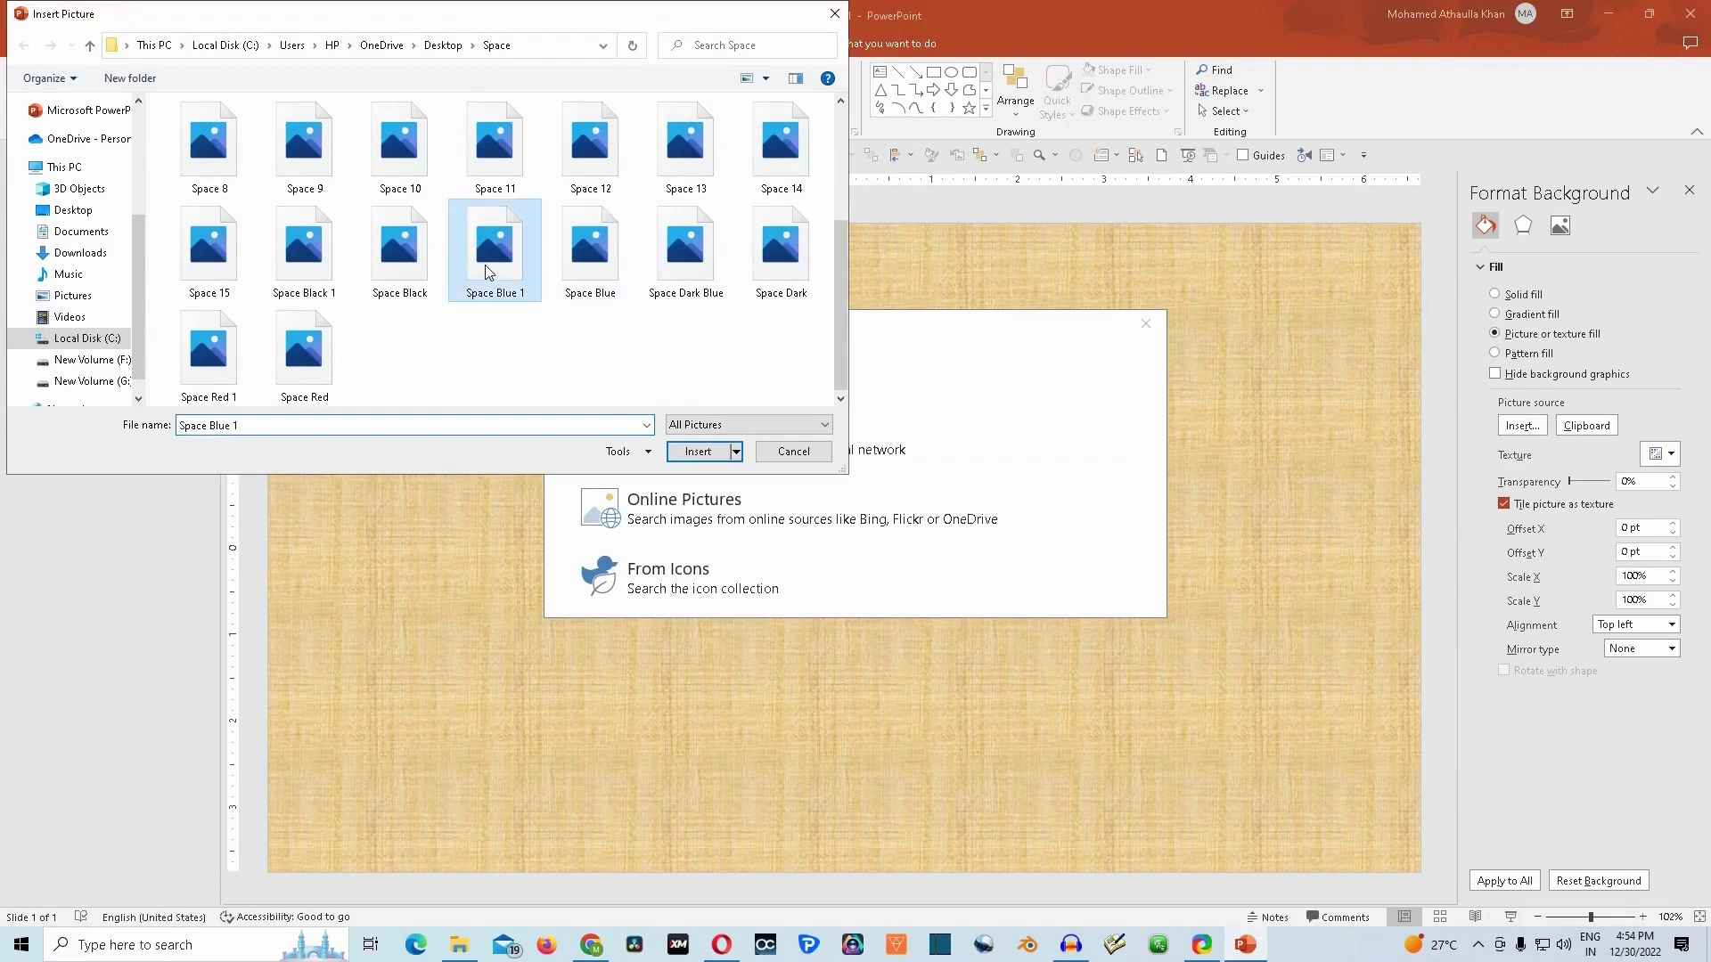
pyautogui.click(697, 452)
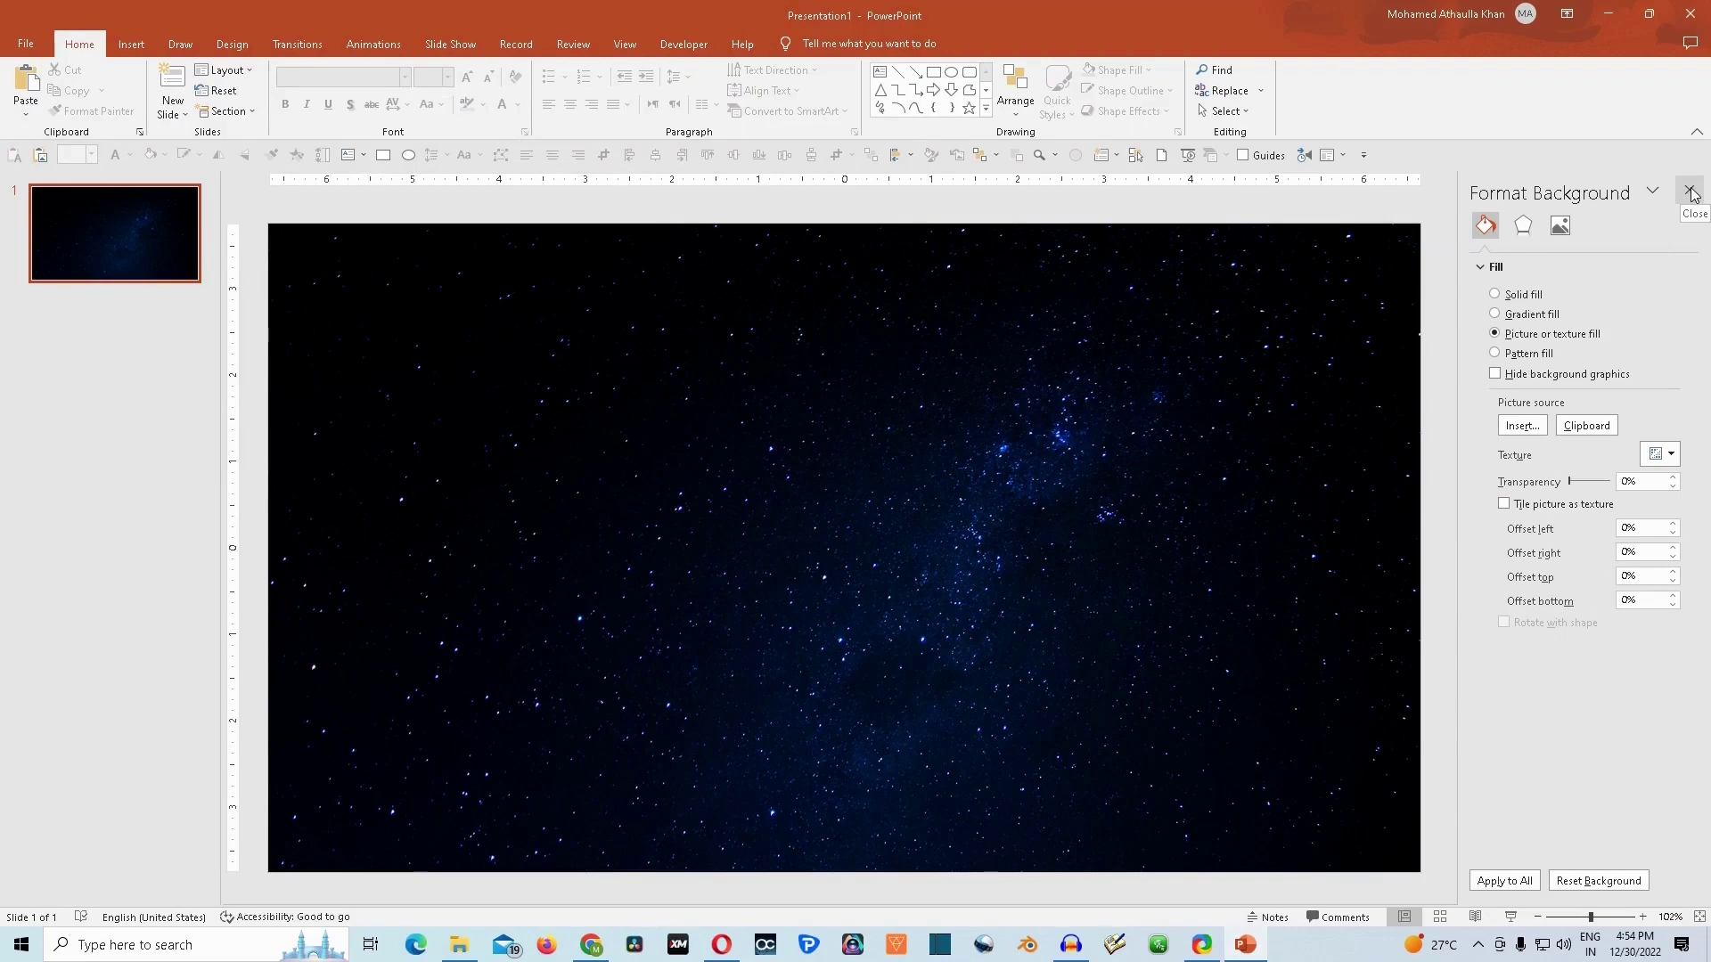
# Step: Close the background pane and pick the animated solar system from a stock 3D 'Solar' search
pyautogui.click(1692, 192)
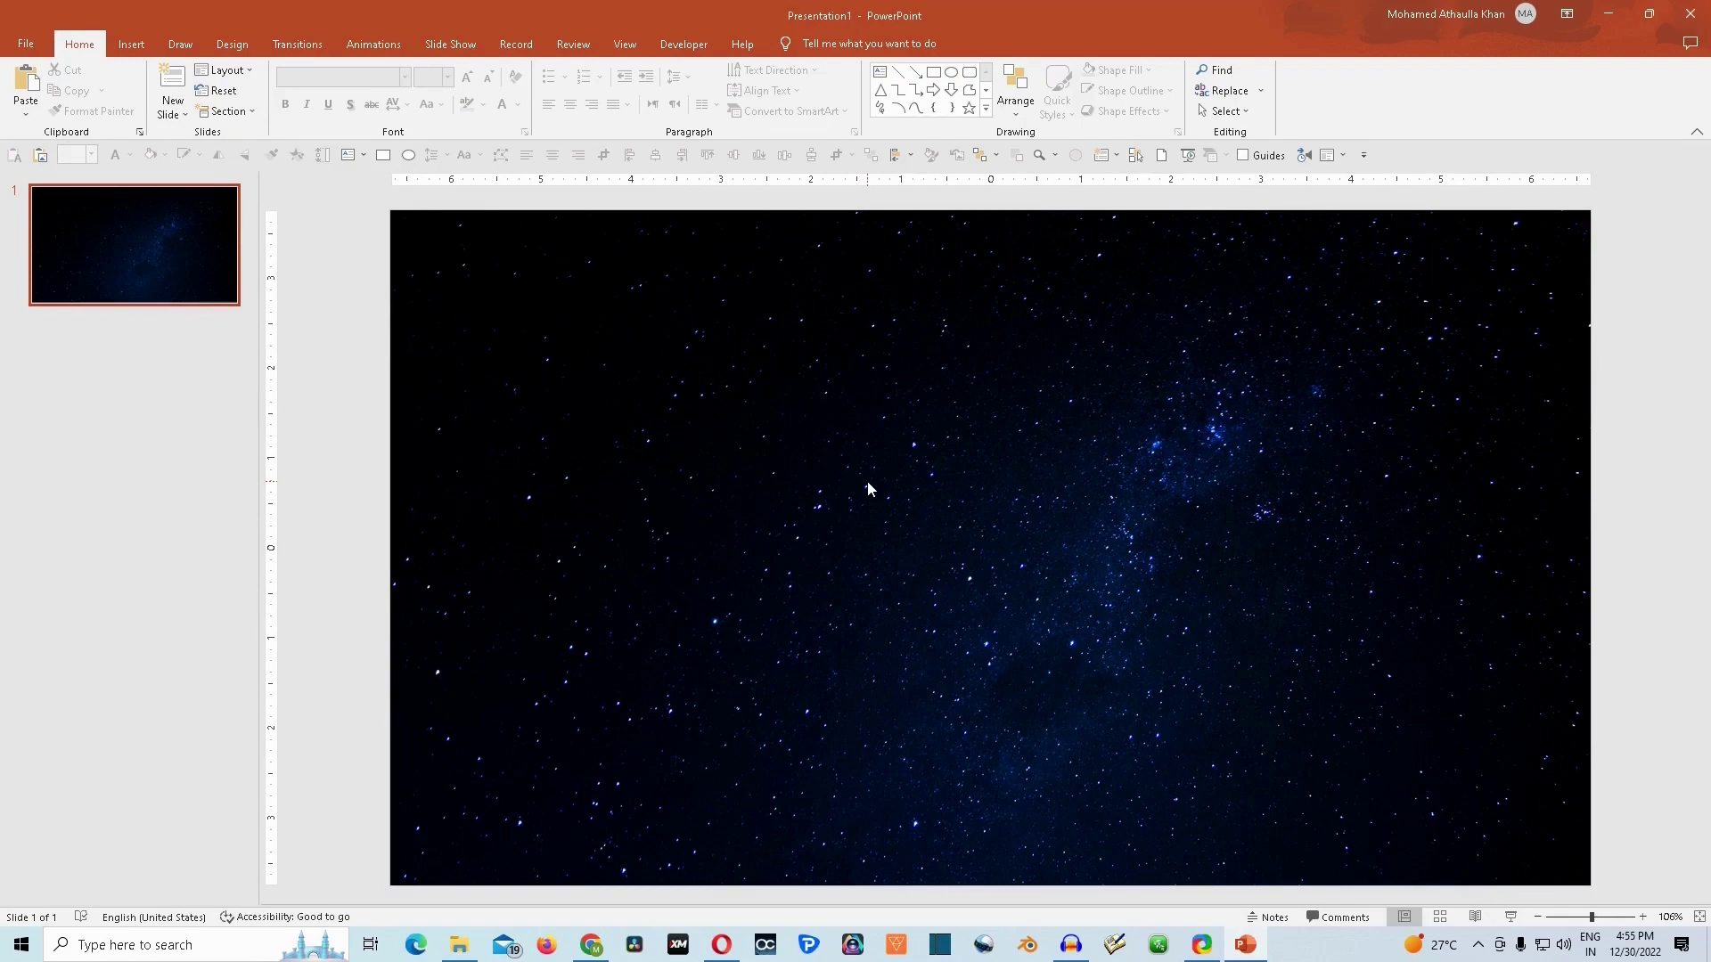
pyautogui.click(133, 45)
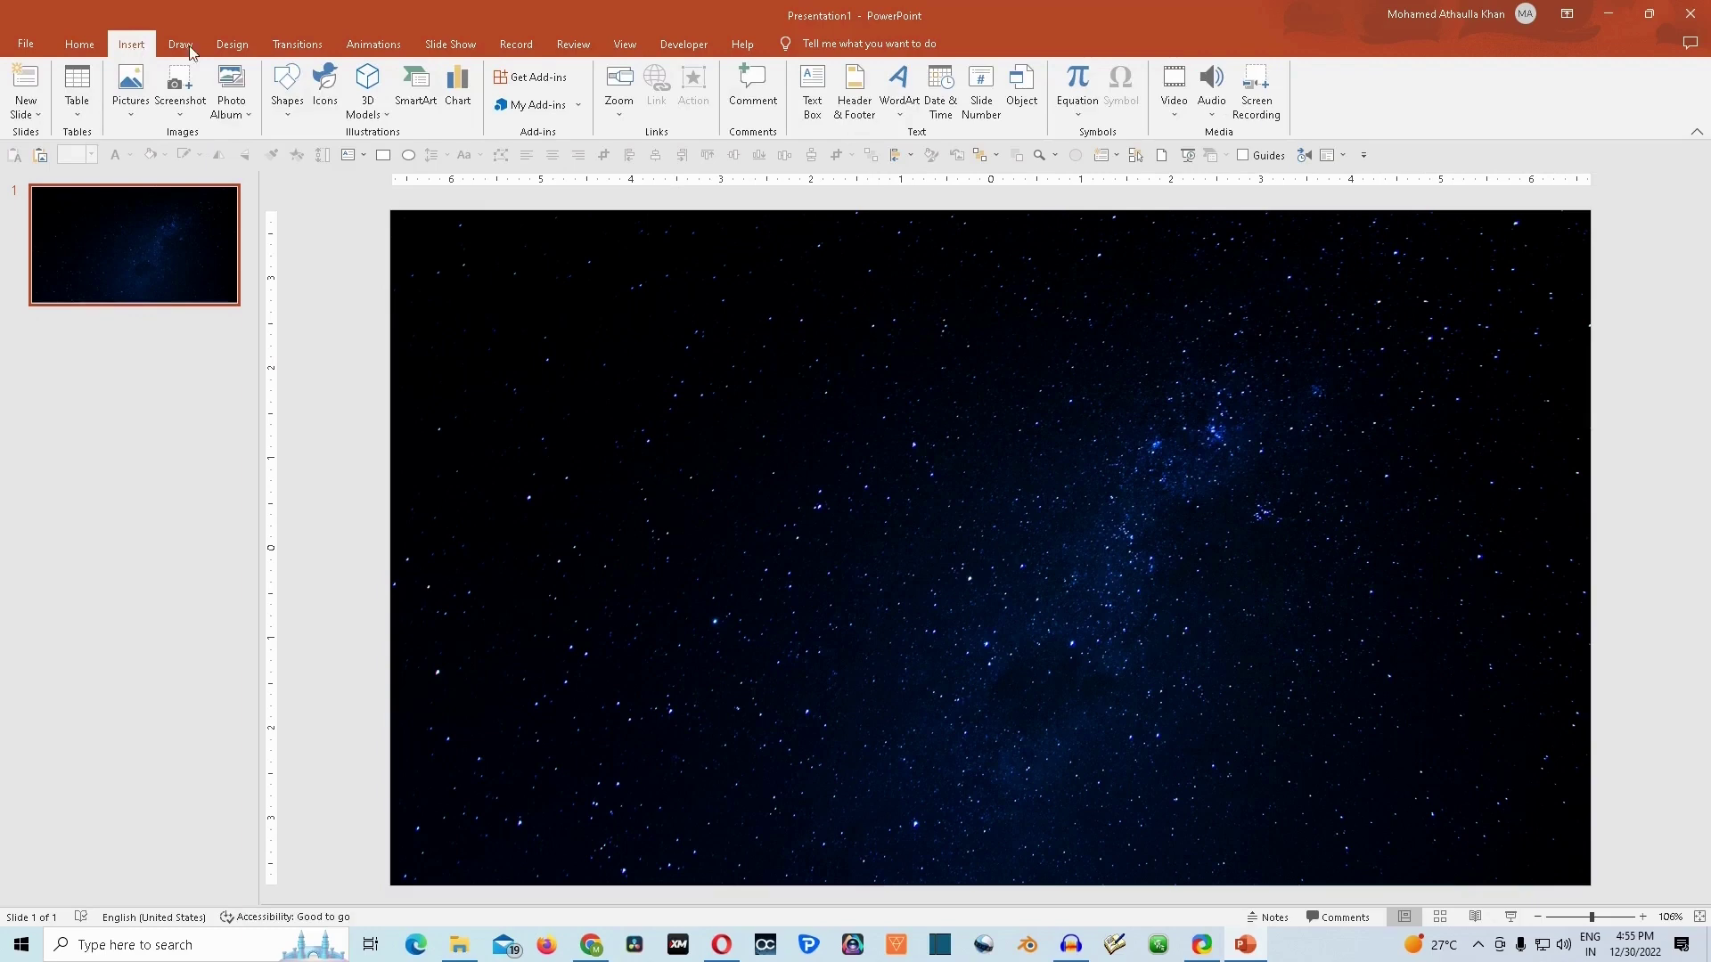
pyautogui.click(378, 115)
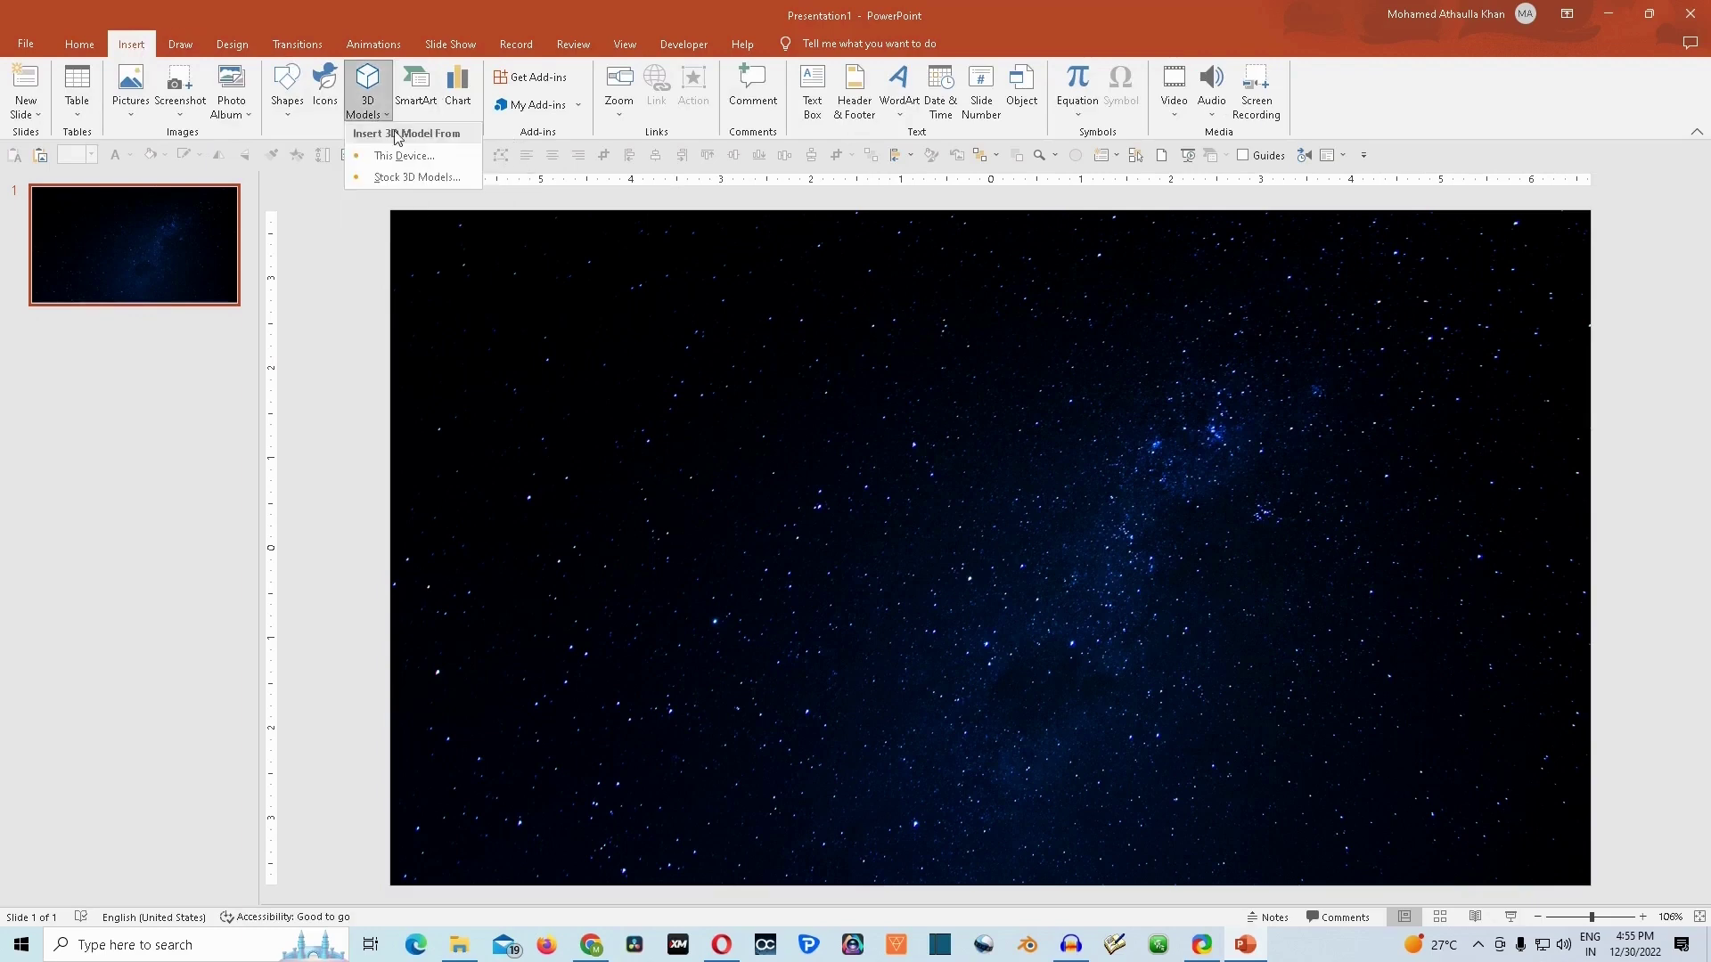
pyautogui.click(417, 178)
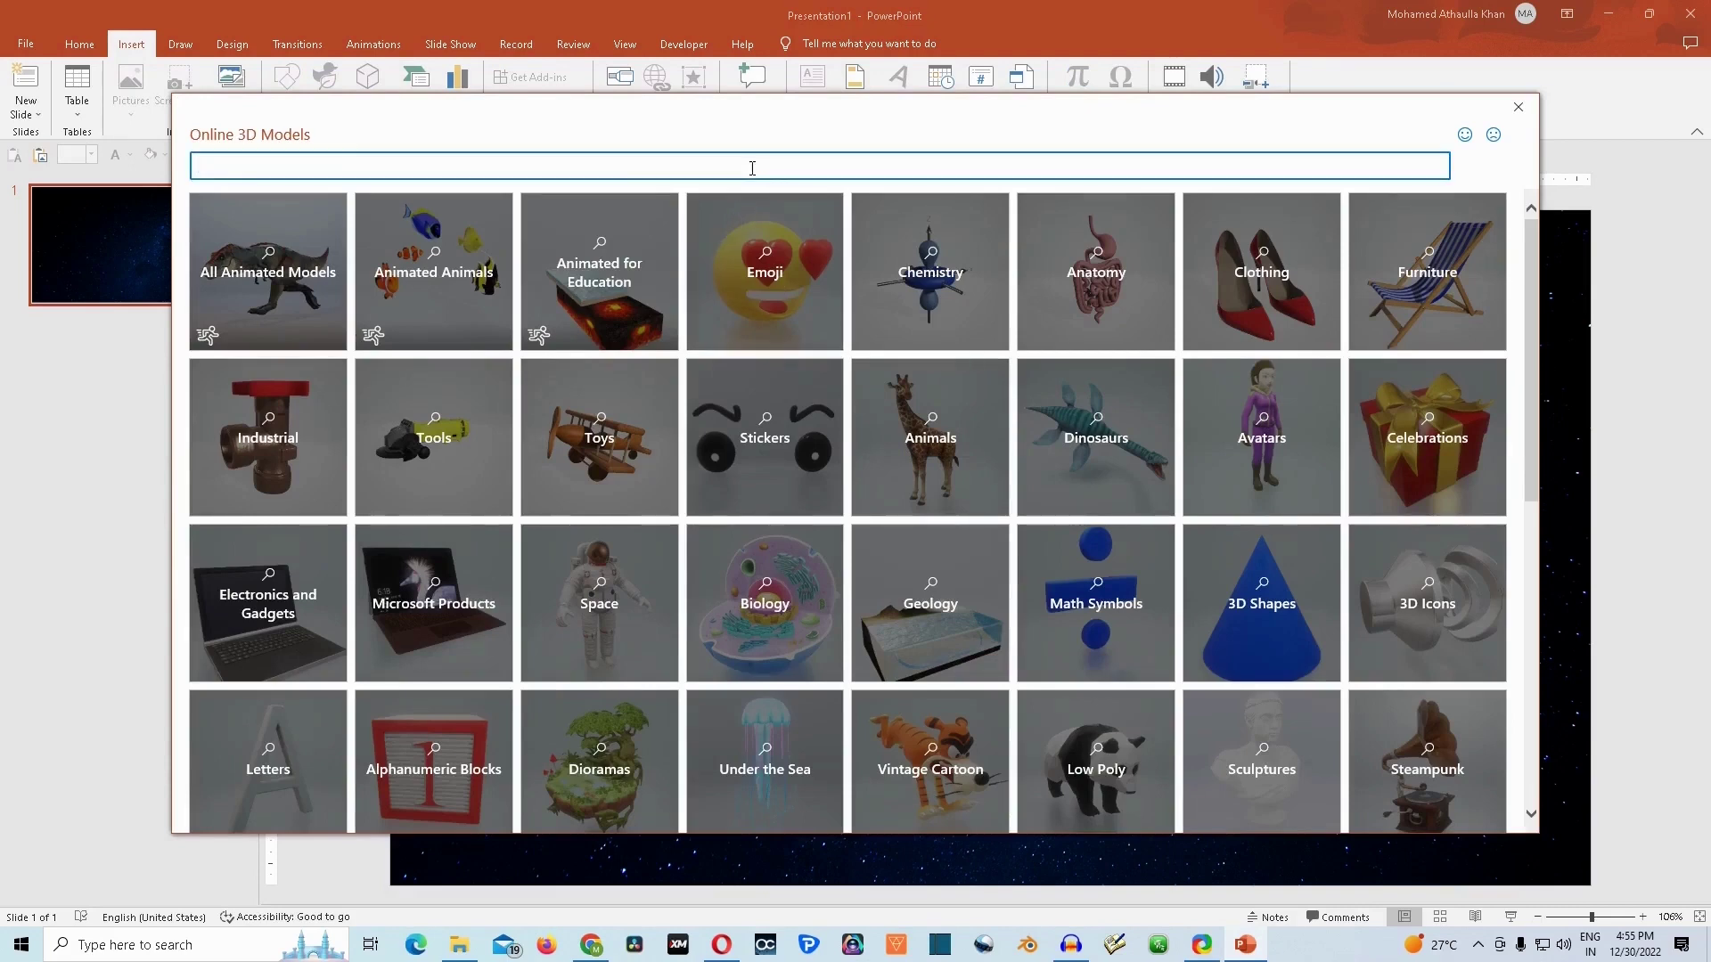
pyautogui.write('sSolar')
pyautogui.press('Return')
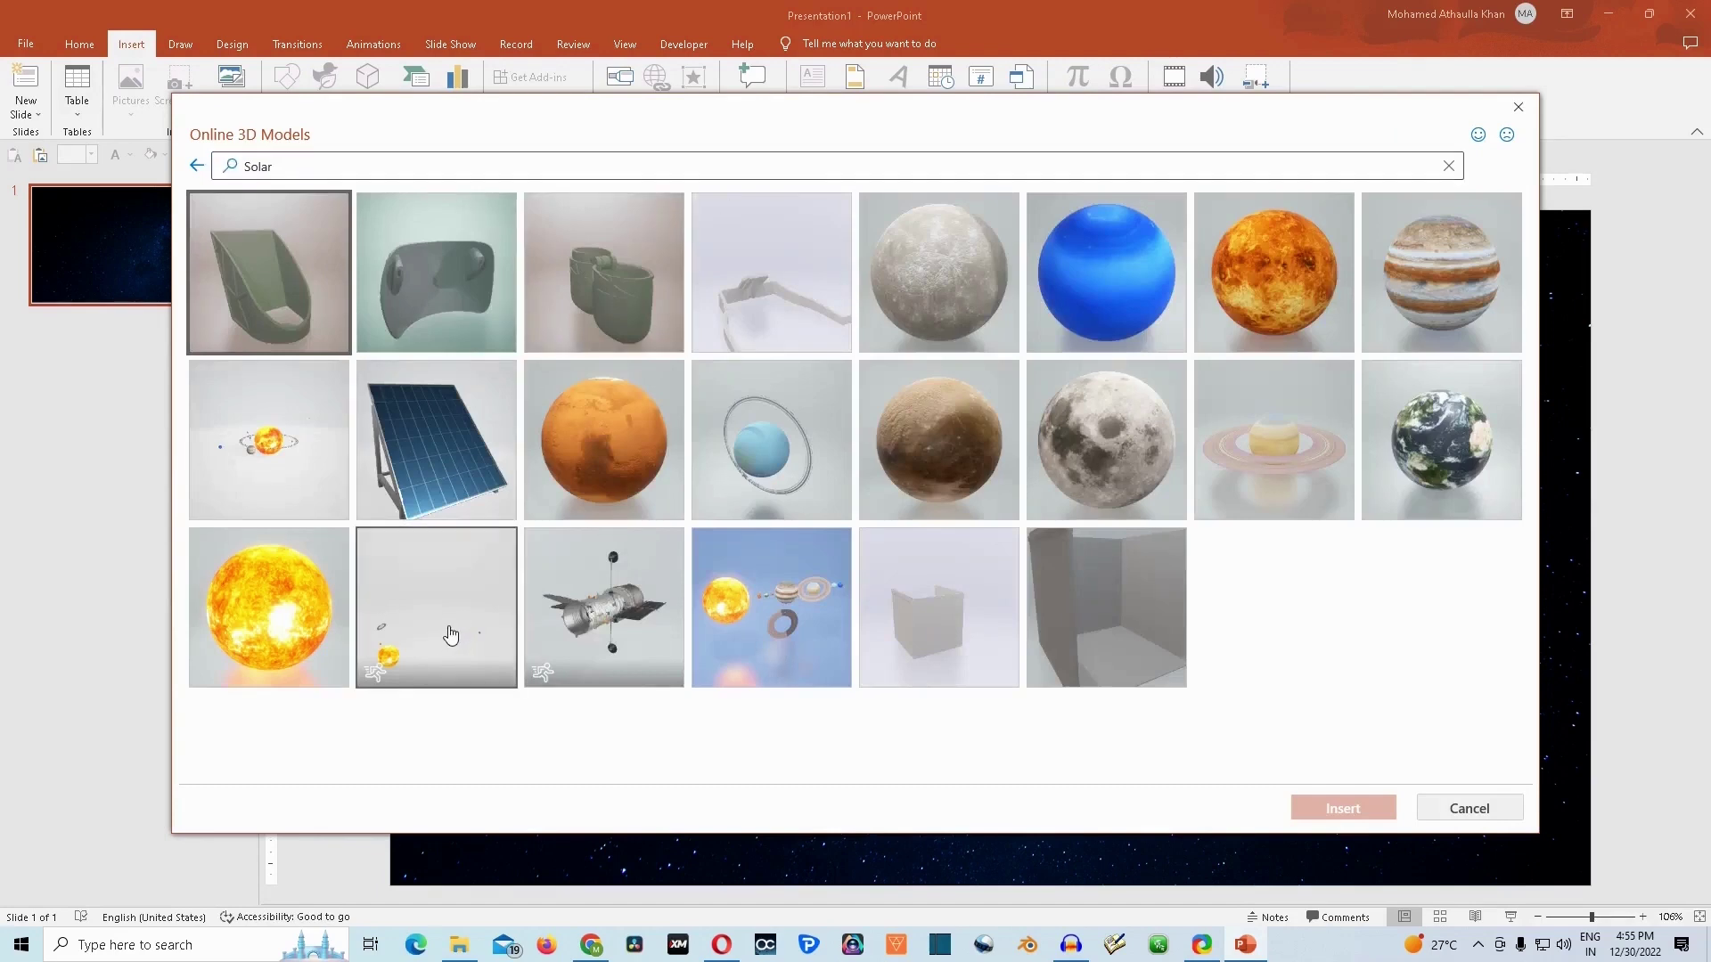
pyautogui.click(449, 633)
# Step: Insert the chosen solar system model and zoom the slide view to 50%
pyautogui.click(1343, 809)
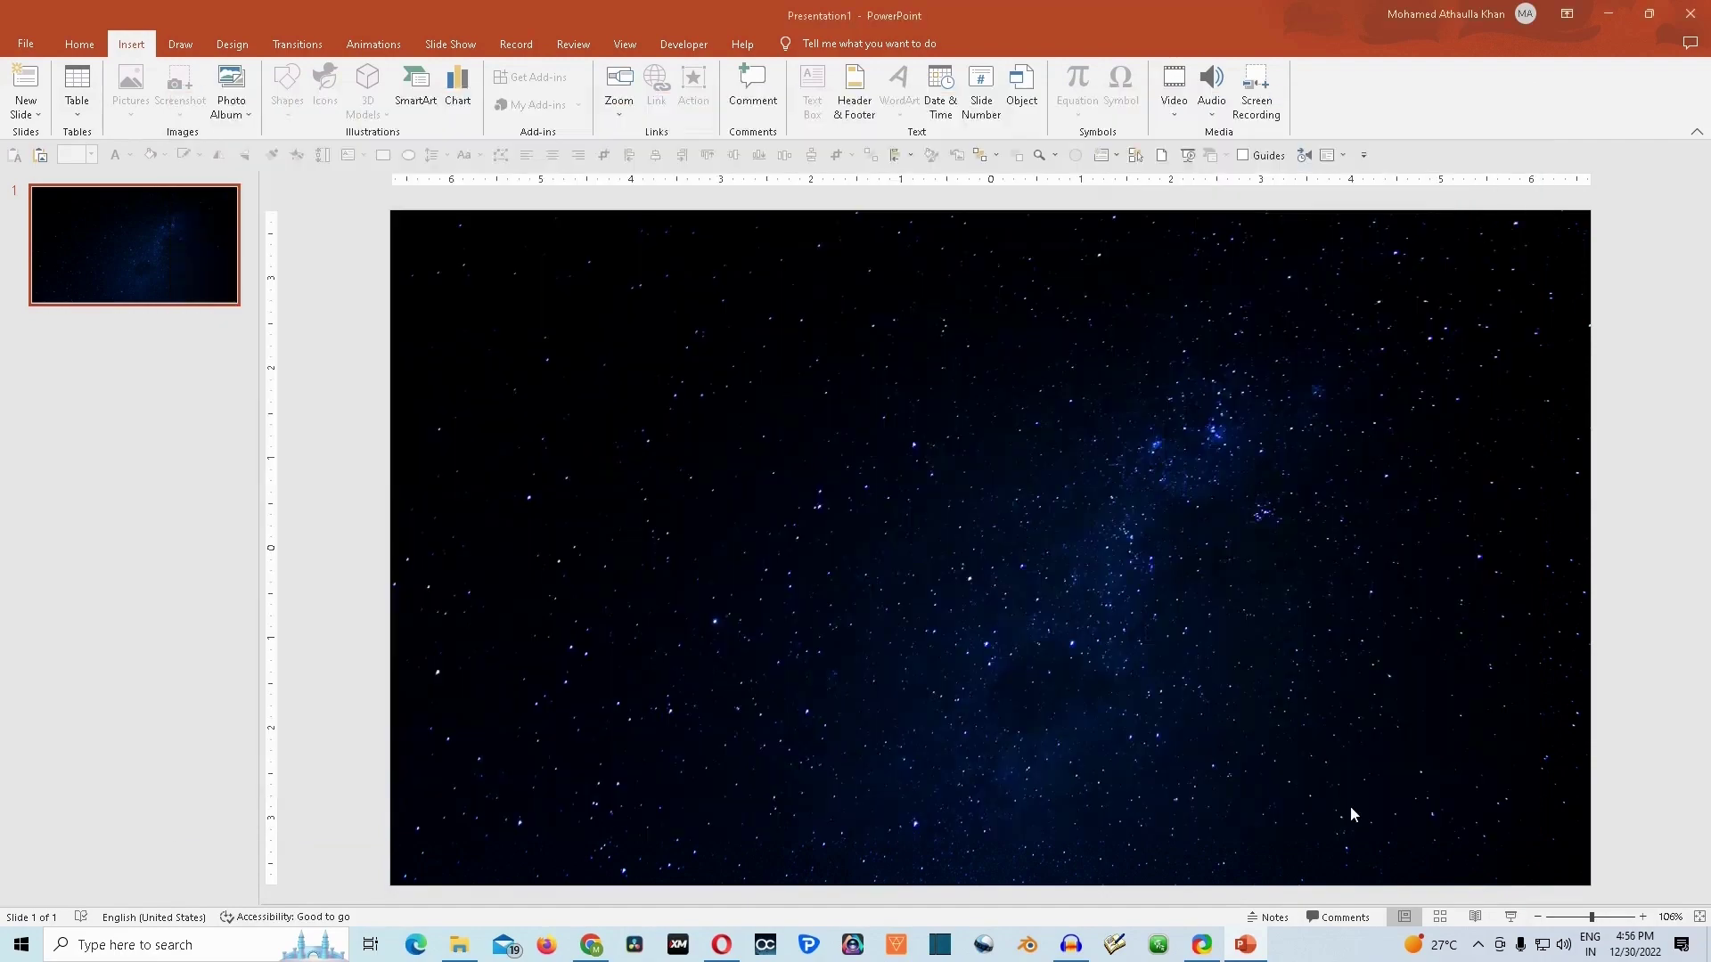
pyautogui.click(1672, 917)
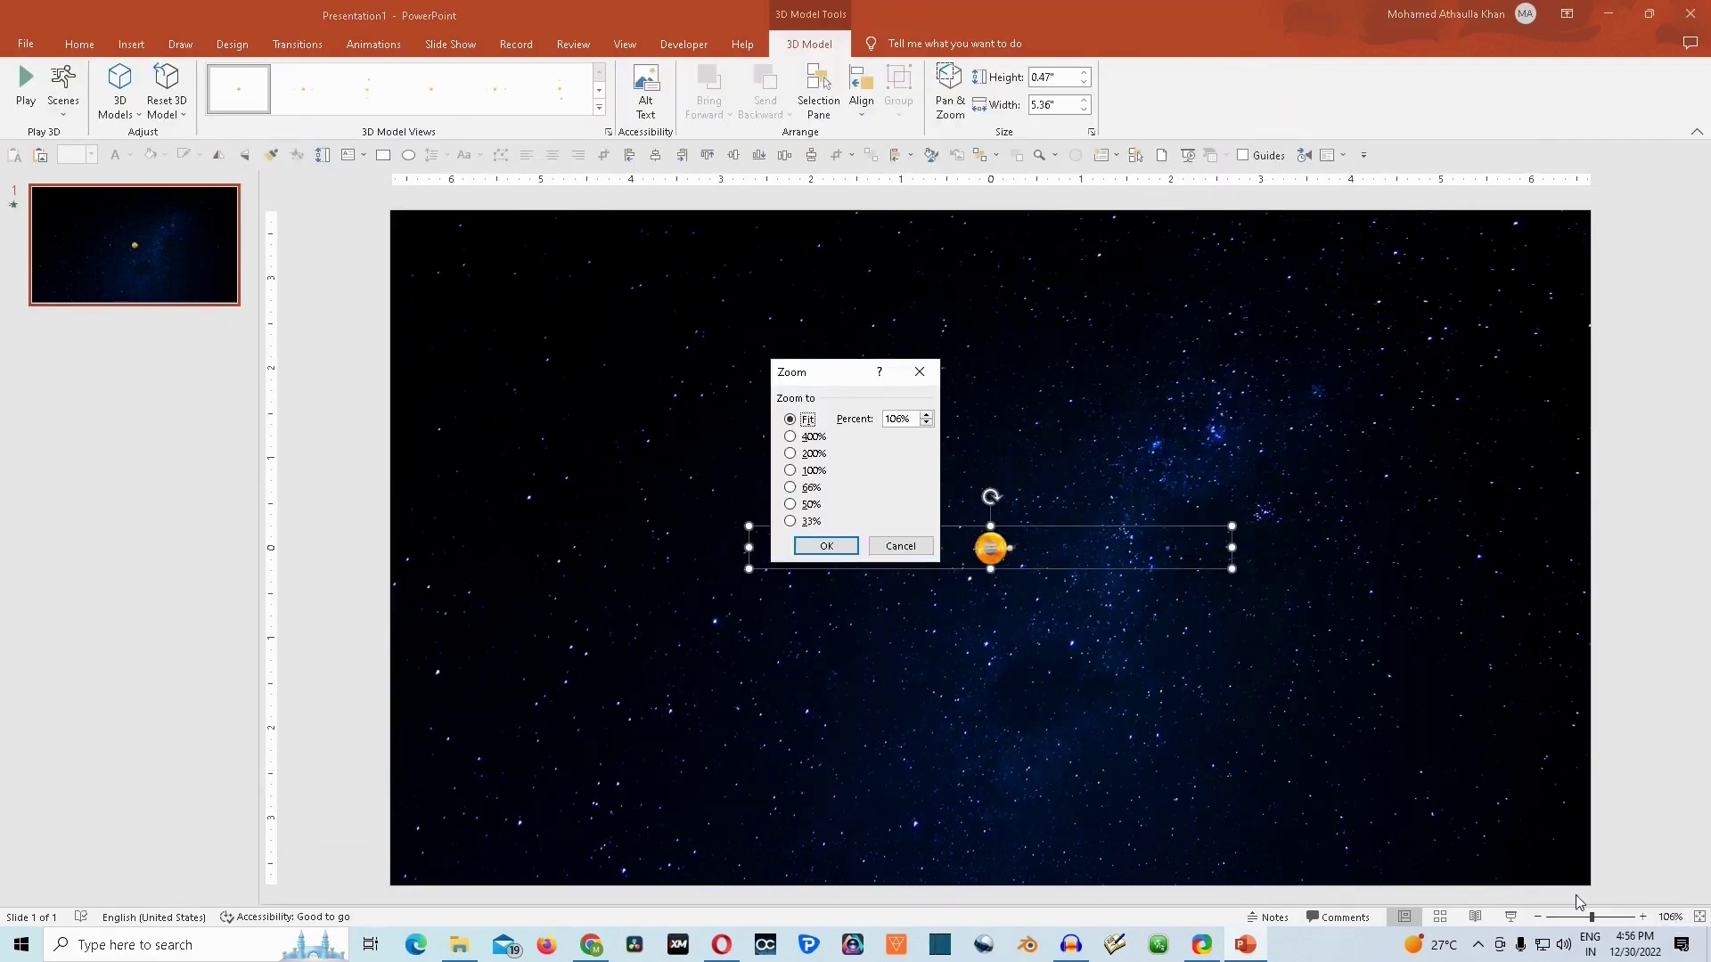
pyautogui.click(790, 504)
pyautogui.click(825, 545)
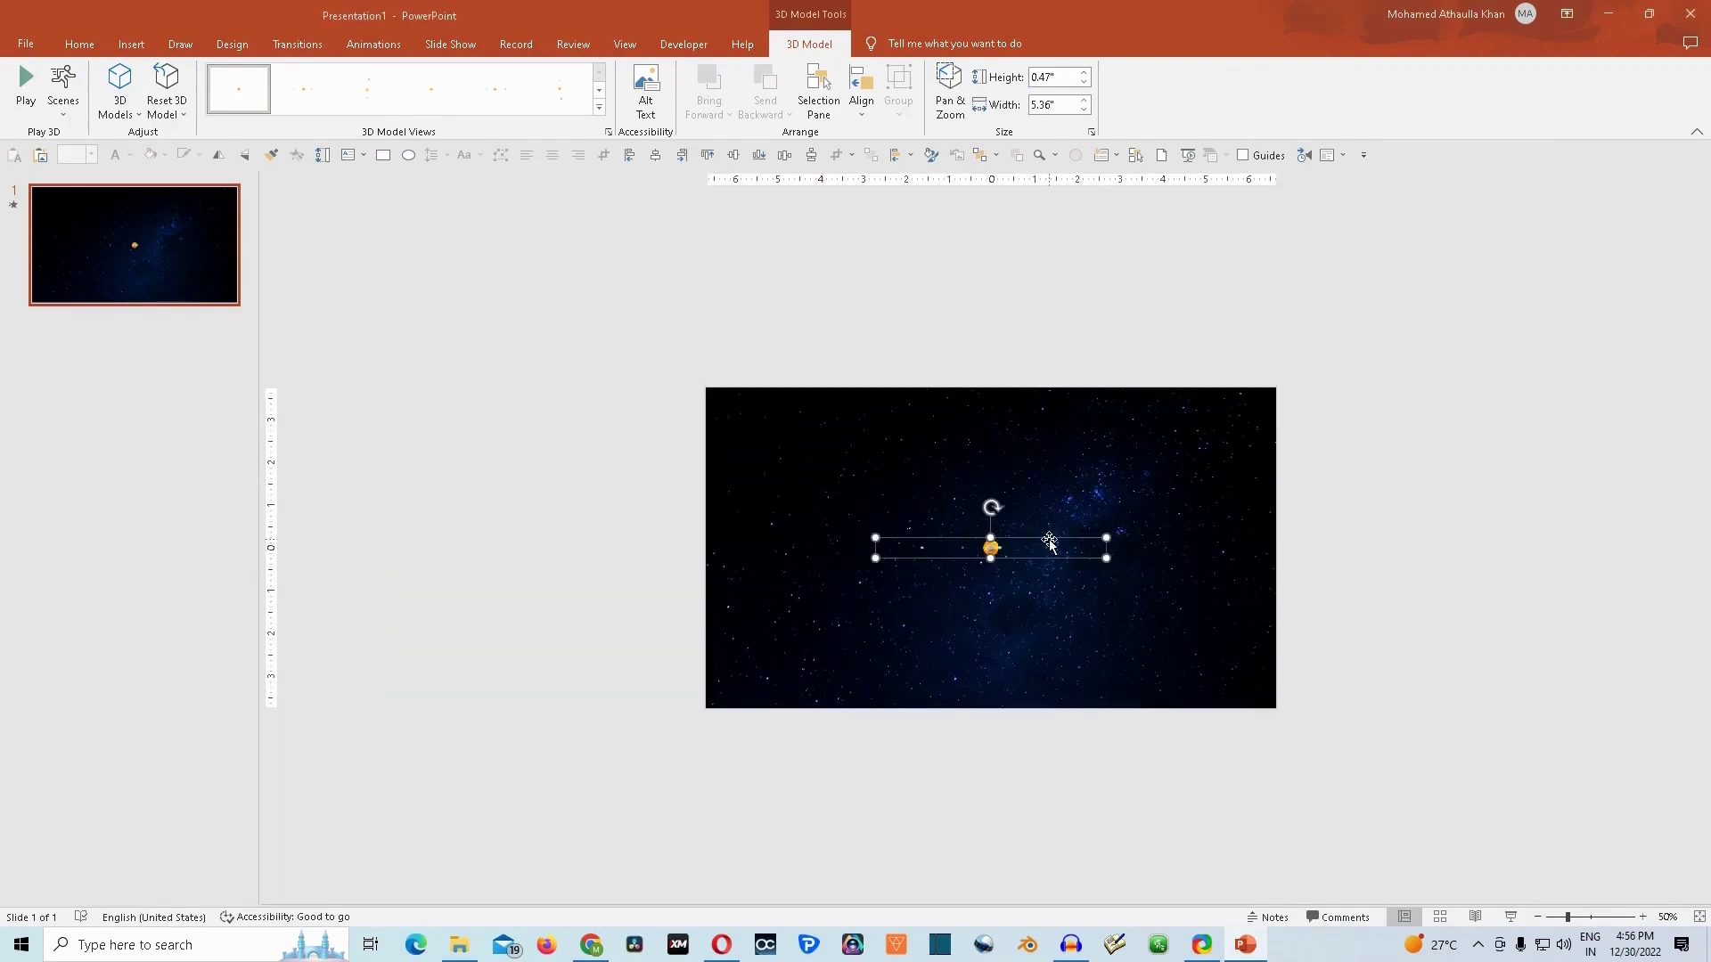
# Step: Size the model to 25 inches wide by 5 inches tall and centre it on the slide
pyautogui.click(1045, 104)
pyautogui.write('25')
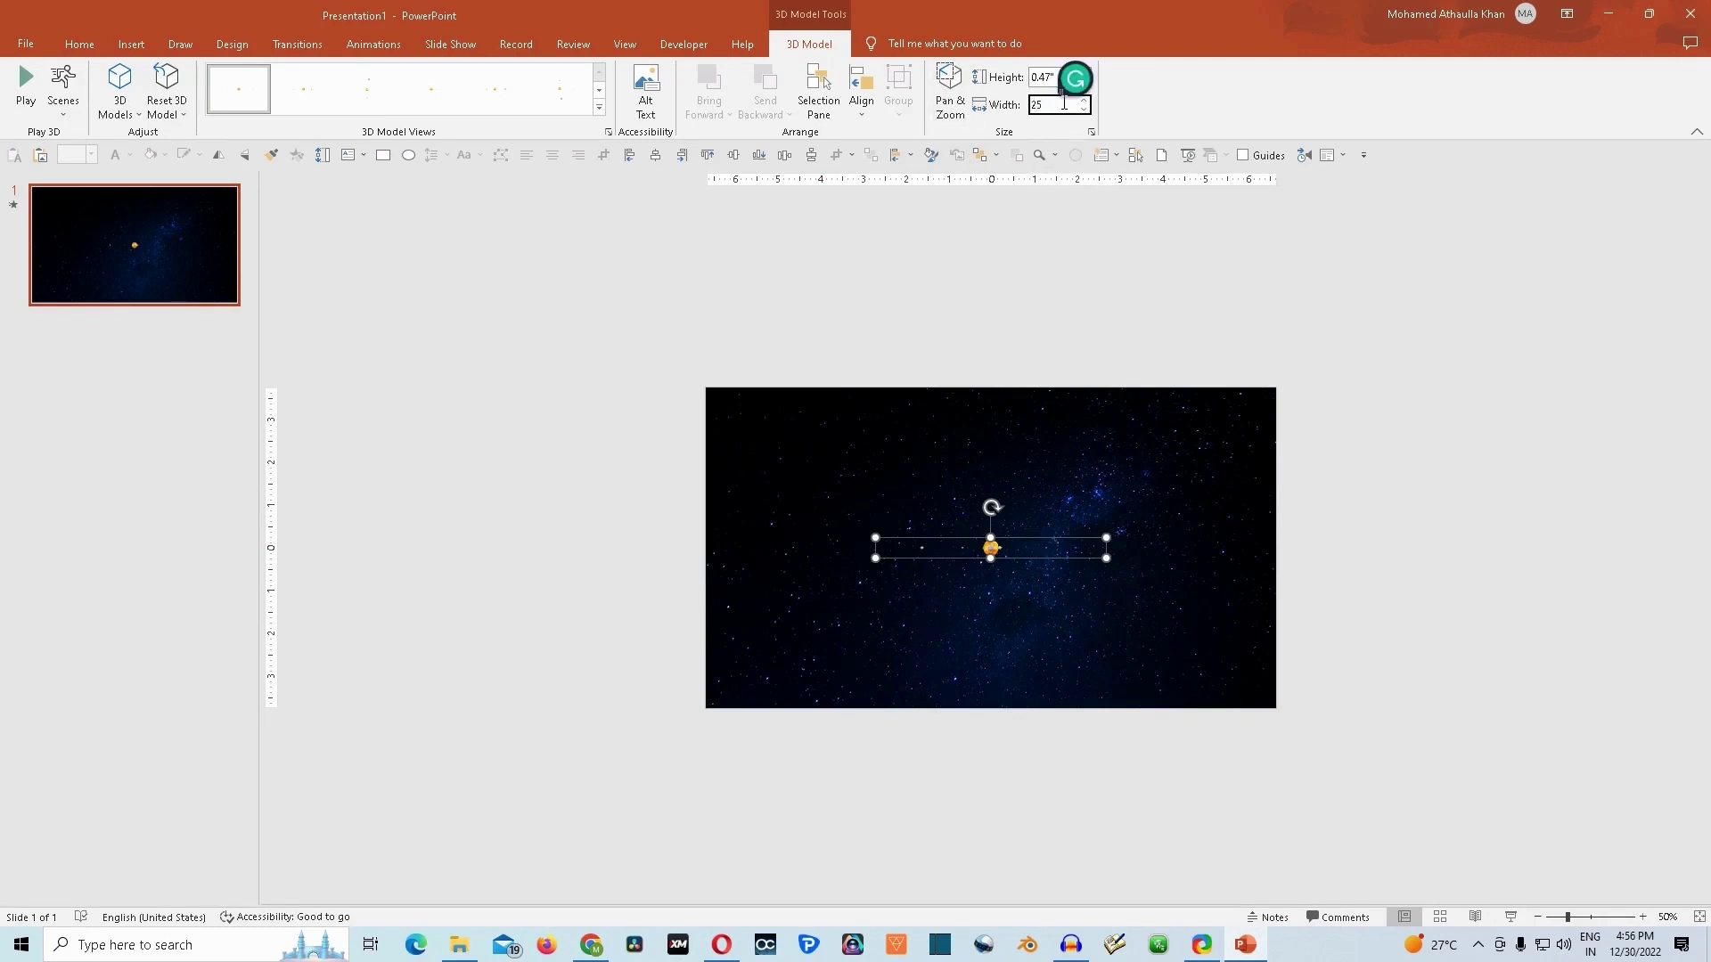
pyautogui.press('Return')
pyautogui.click(1050, 76)
pyautogui.write('5')
pyautogui.press('Return')
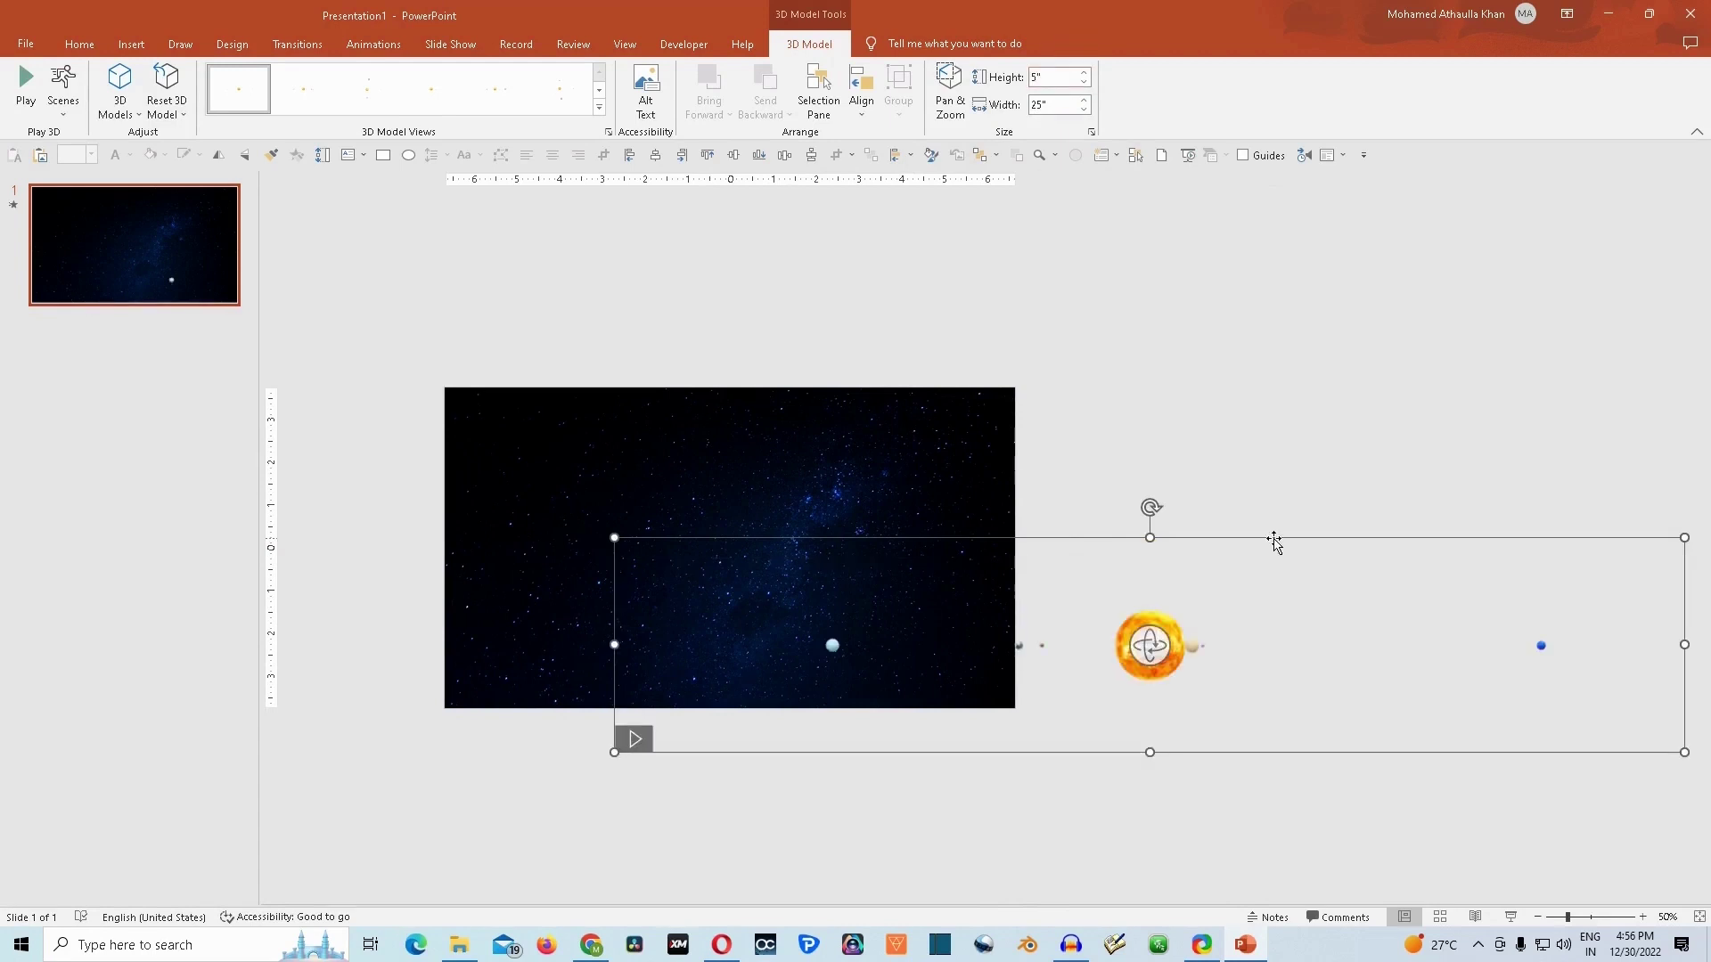
pyautogui.moveTo(1276, 542); pyautogui.dragTo(845, 427)
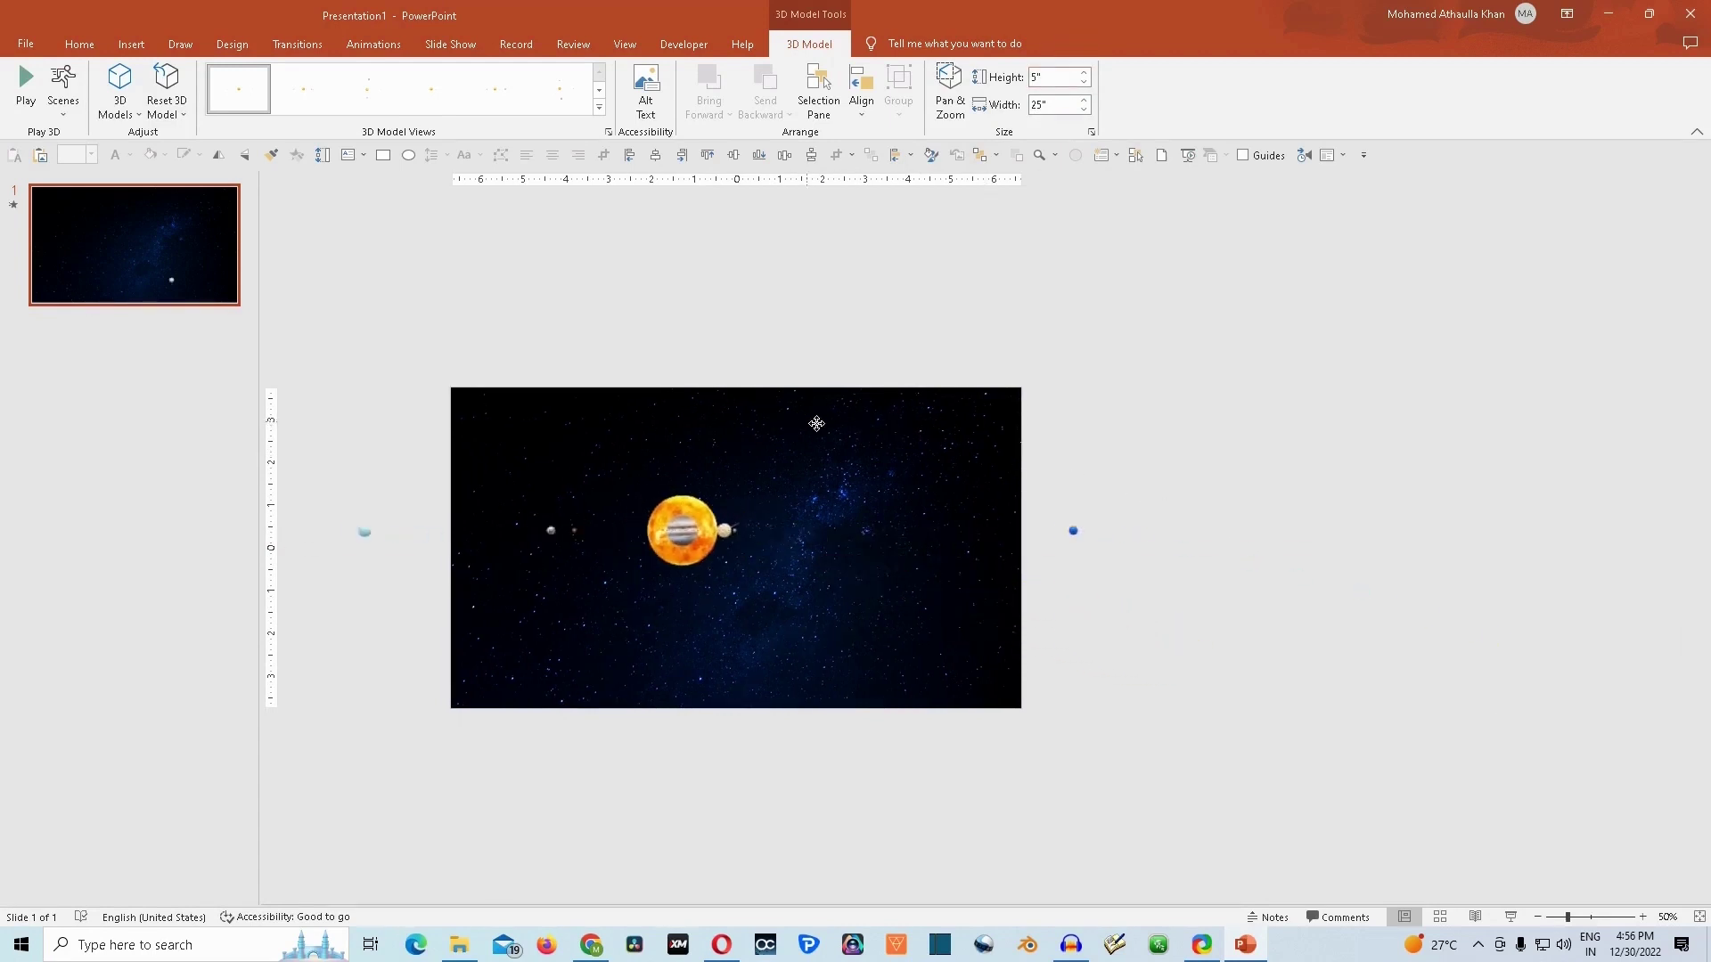
pyautogui.moveTo(844, 428); pyautogui.dragTo(866, 422)
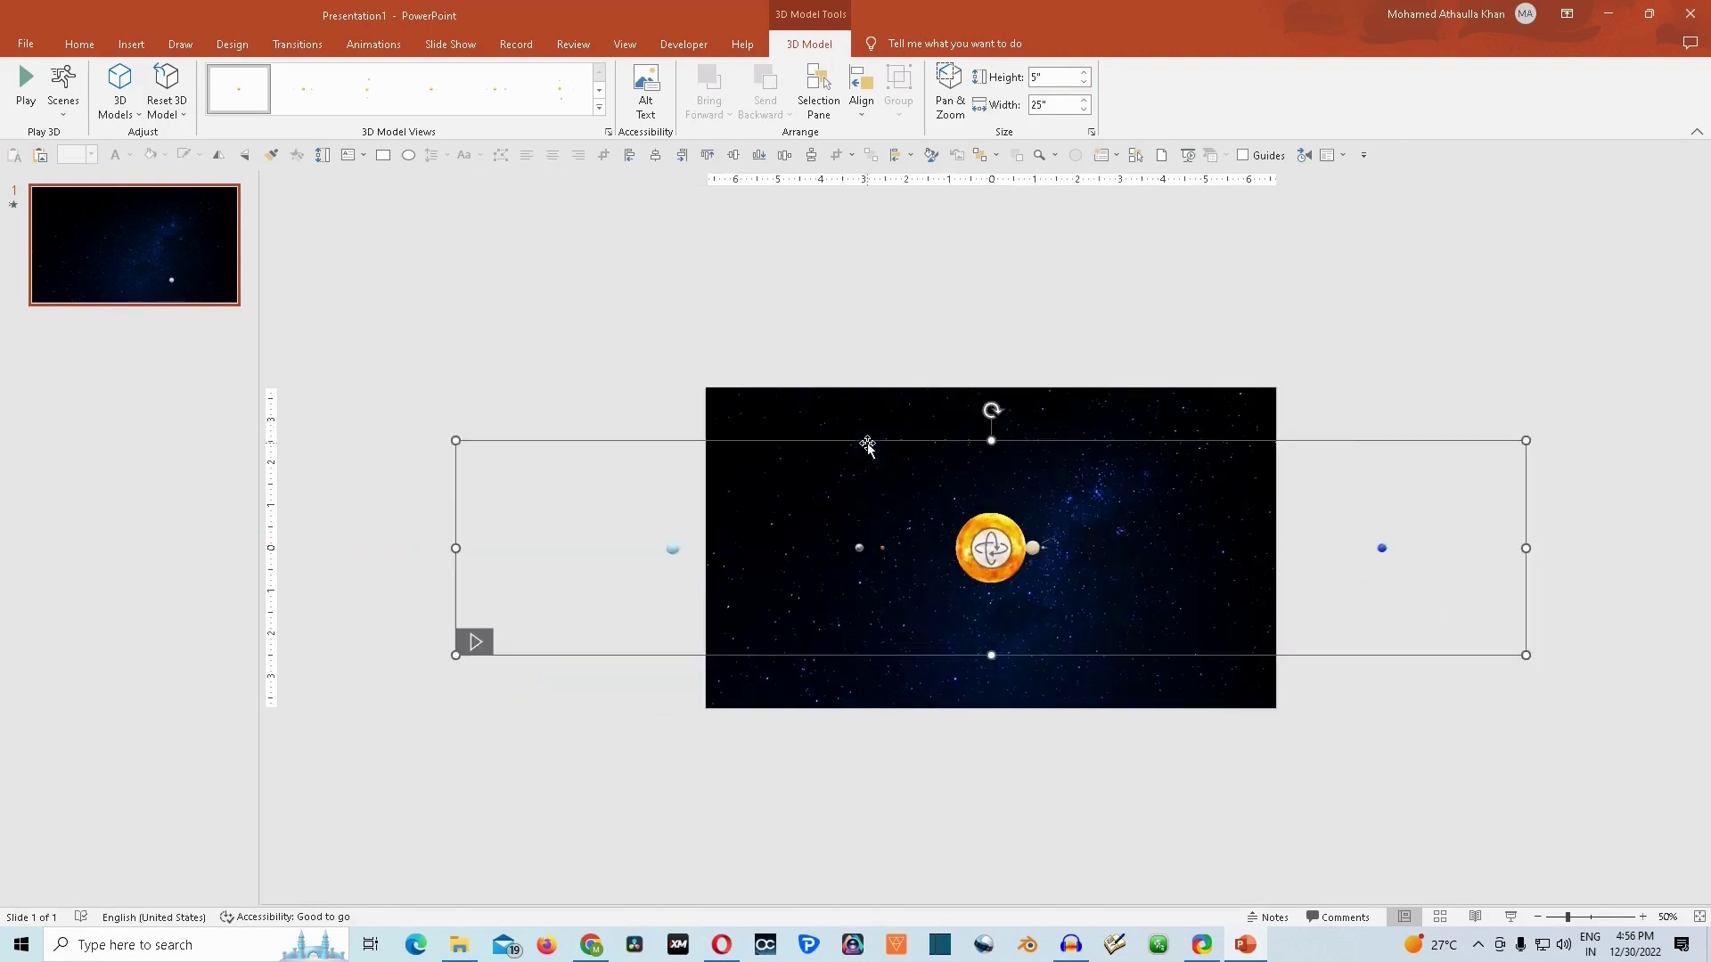
pyautogui.scroll(5, 1045, 783)
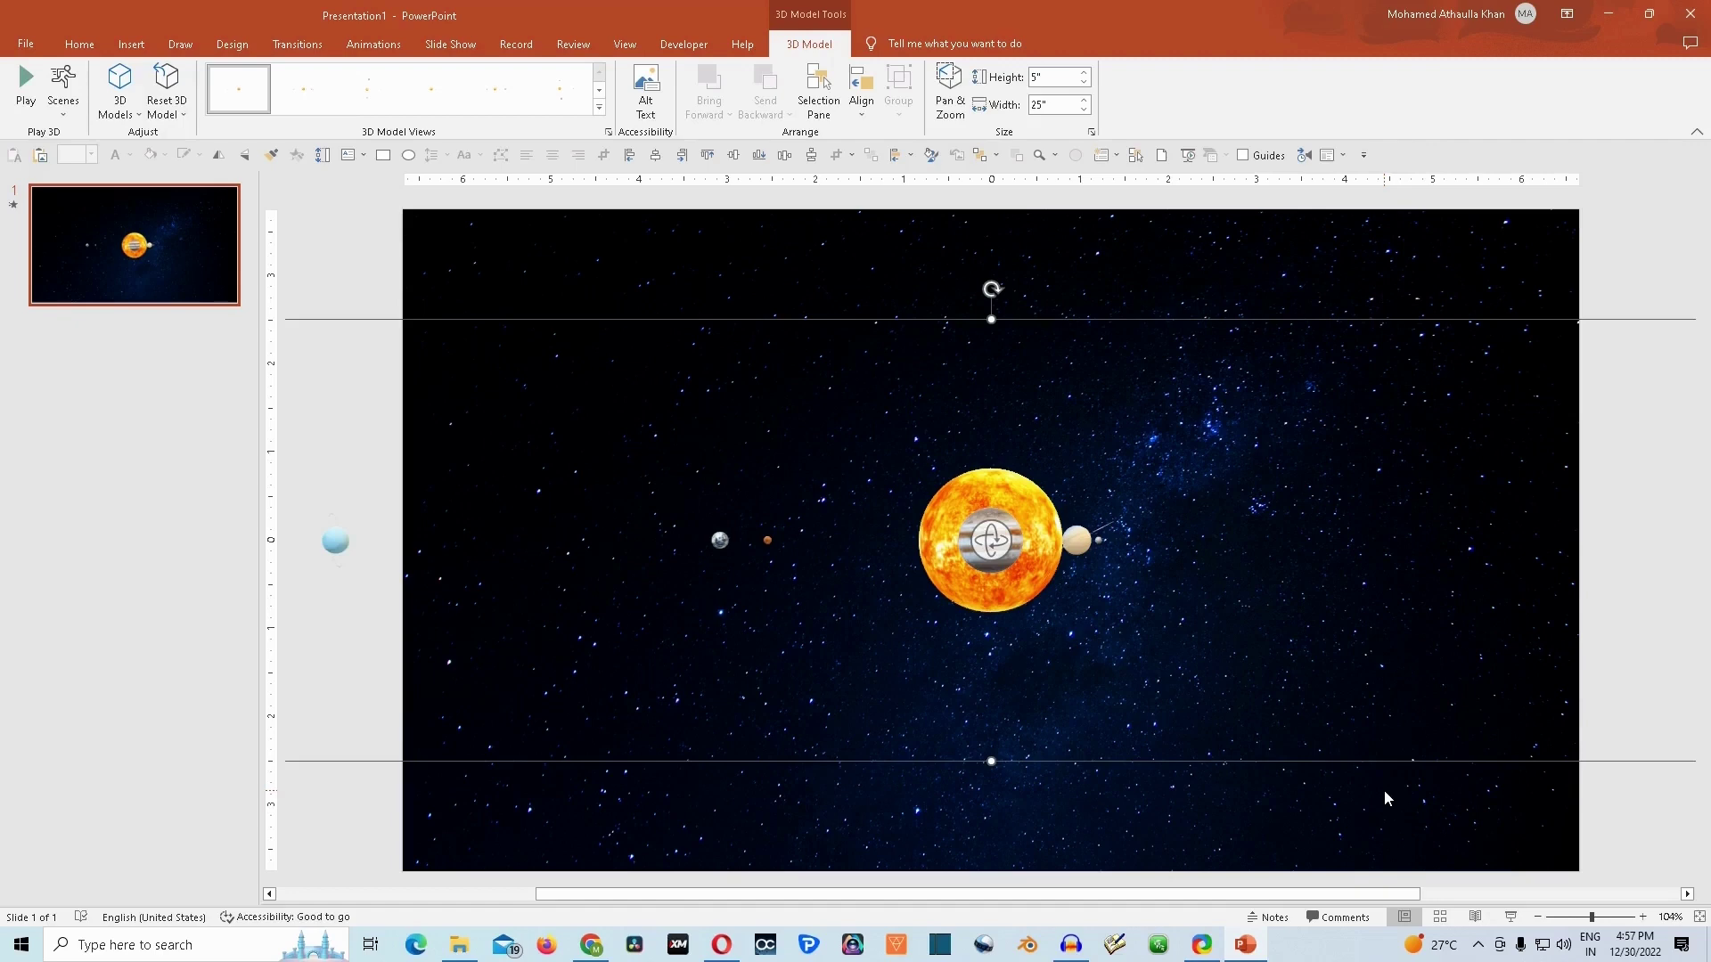
pyautogui.click(1512, 919)
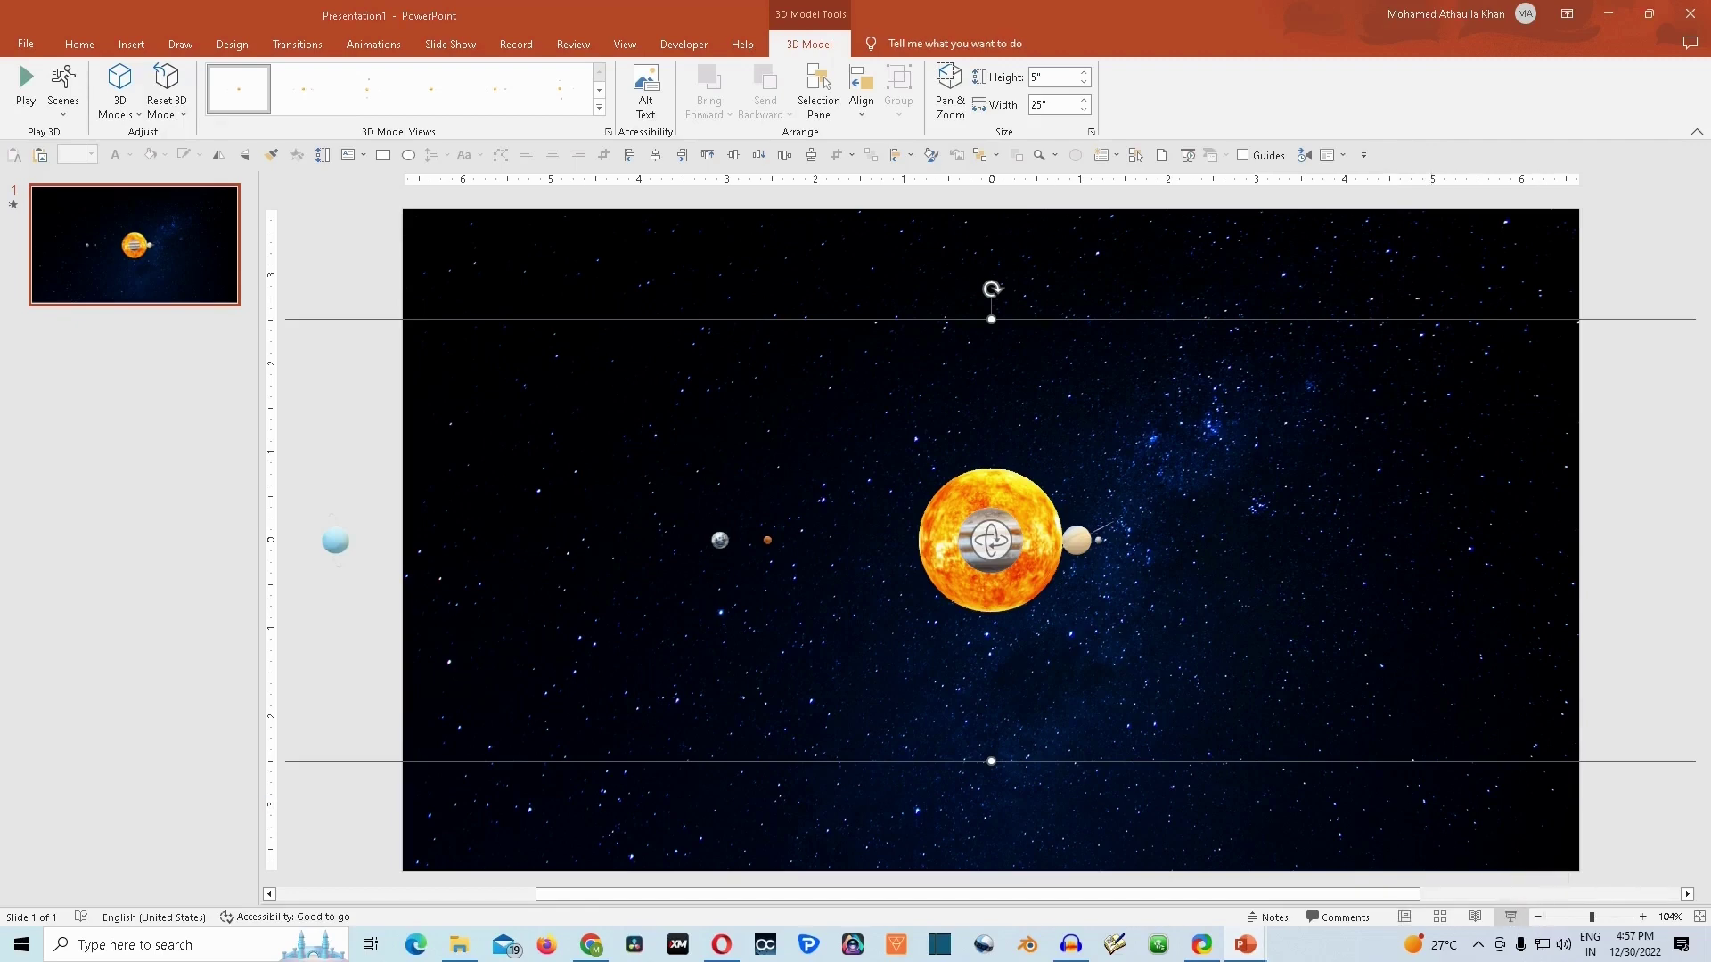